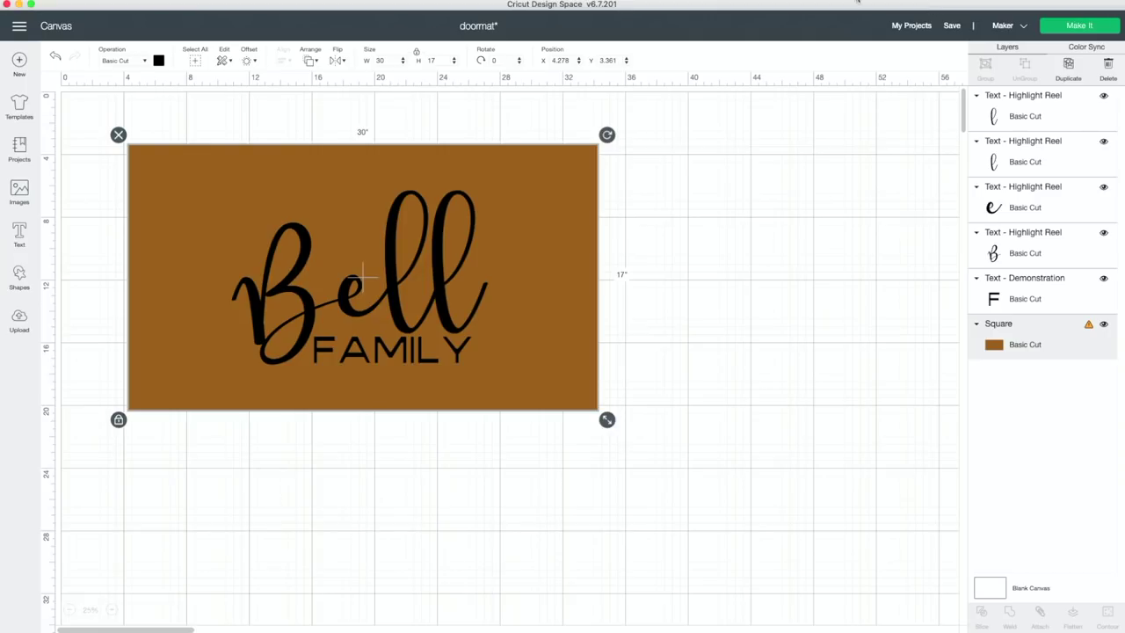
- Add the family name in capitals as new text in the Highlight Reel font and enlarge it to about 31 inches wide
{"action": "left_click", "coordinate": [29, 231]}
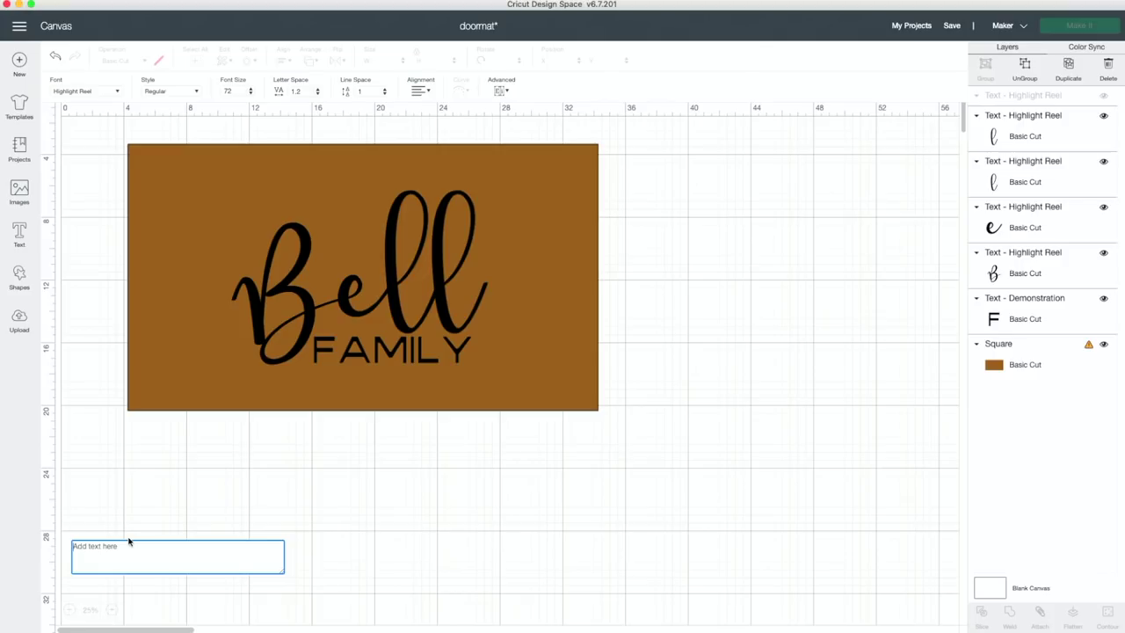
{"action": "type", "text": "BELL"}
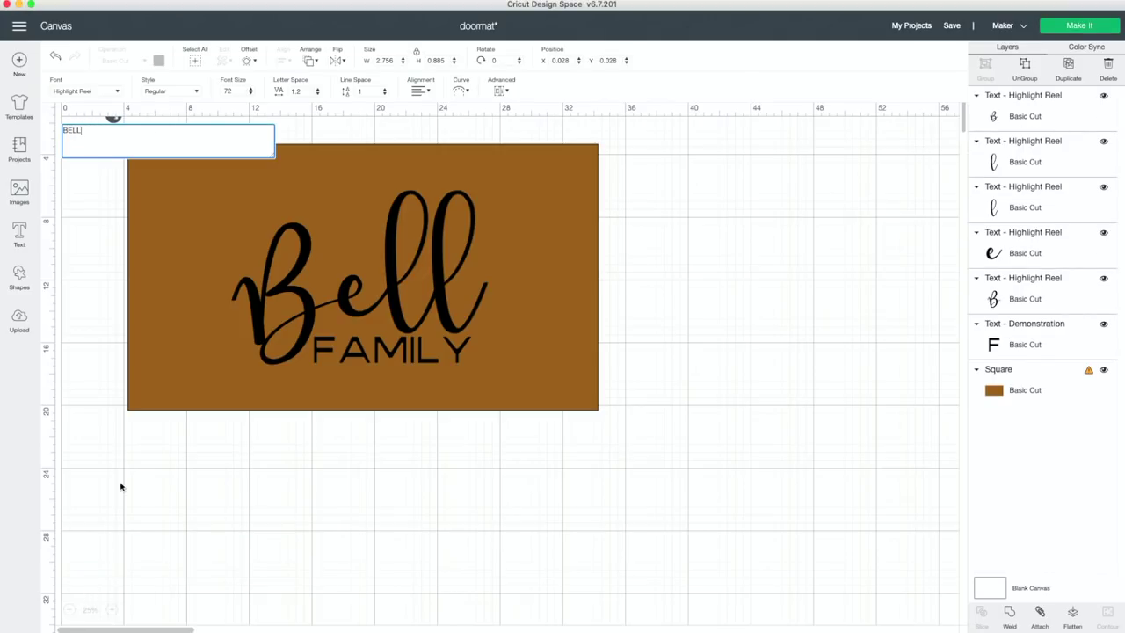
{"action": "left_click", "coordinate": [104, 235]}
{"action": "left_click_drag", "start_coordinate": [98, 93], "coordinate": [723, 603]}
- Retype the new text with only its first letter capitalized and place it just below the brown rectangle
{"action": "double_click", "coordinate": [793, 529]}
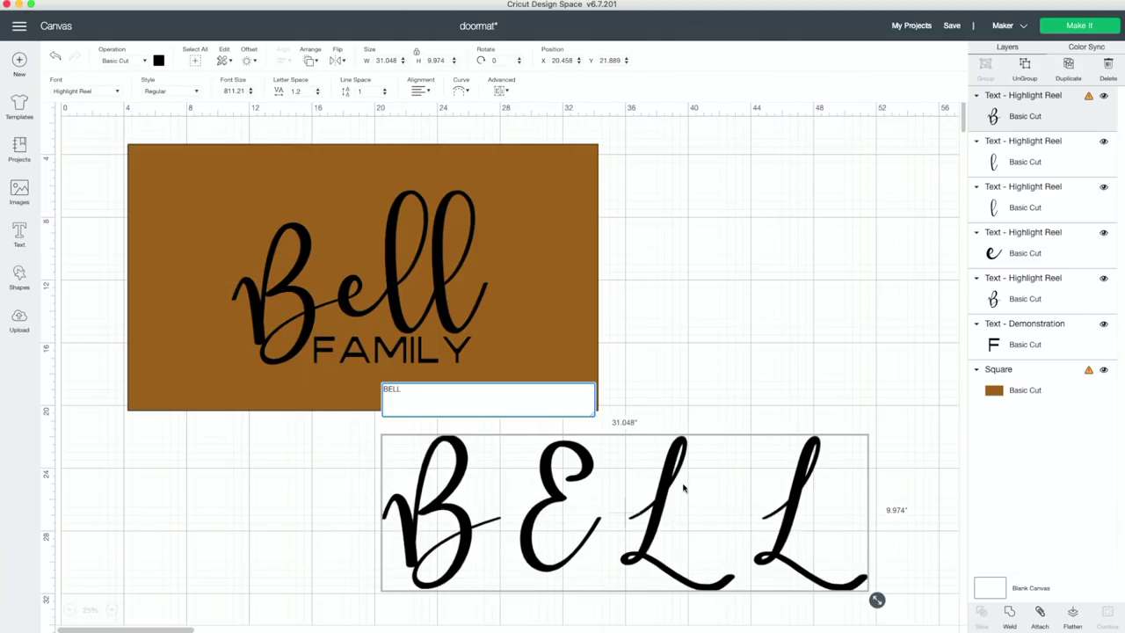
{"action": "key", "text": "BackSpace"}
{"action": "key", "text": "BackSpace"}
{"action": "key", "text": "BackSpace"}
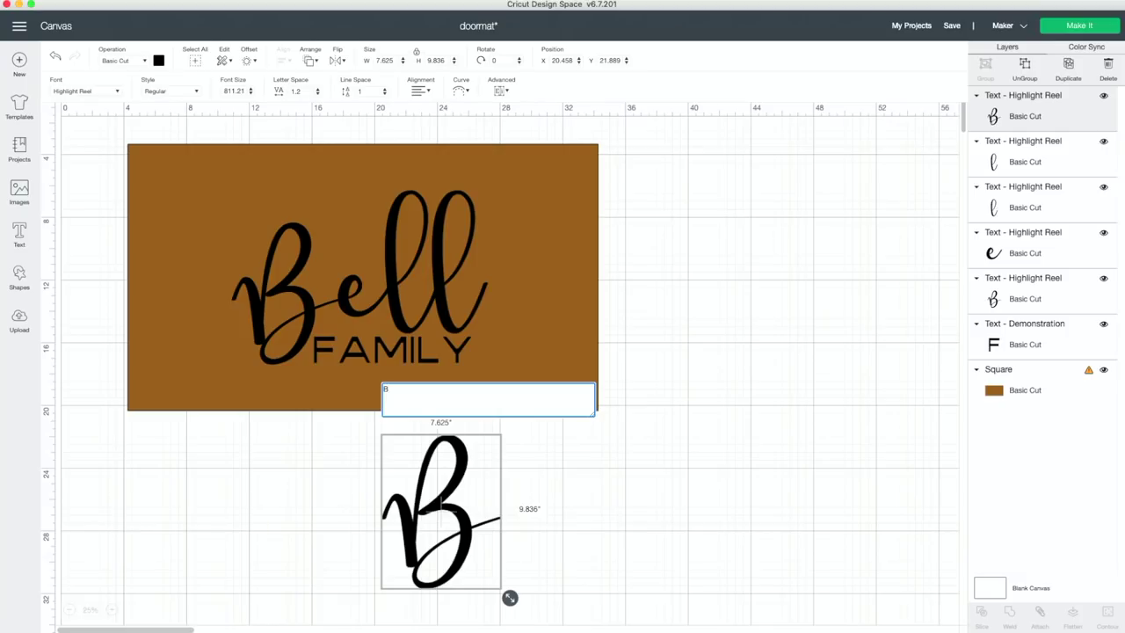
{"action": "type", "text": "ell"}
{"action": "left_click", "coordinate": [743, 512]}
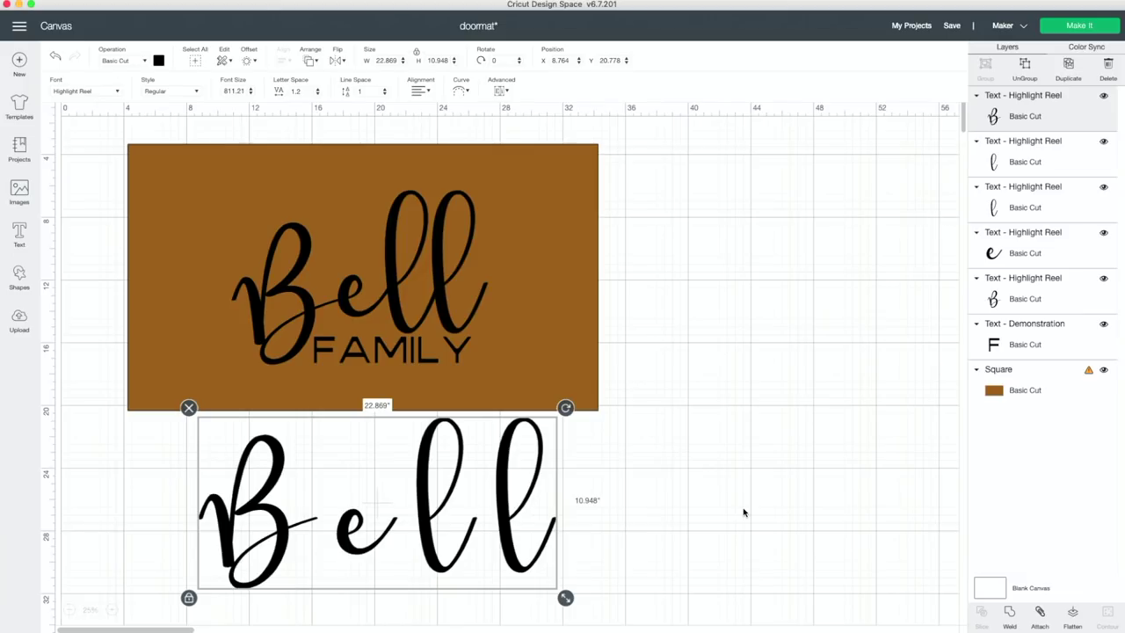
{"action": "left_click", "coordinate": [743, 512]}
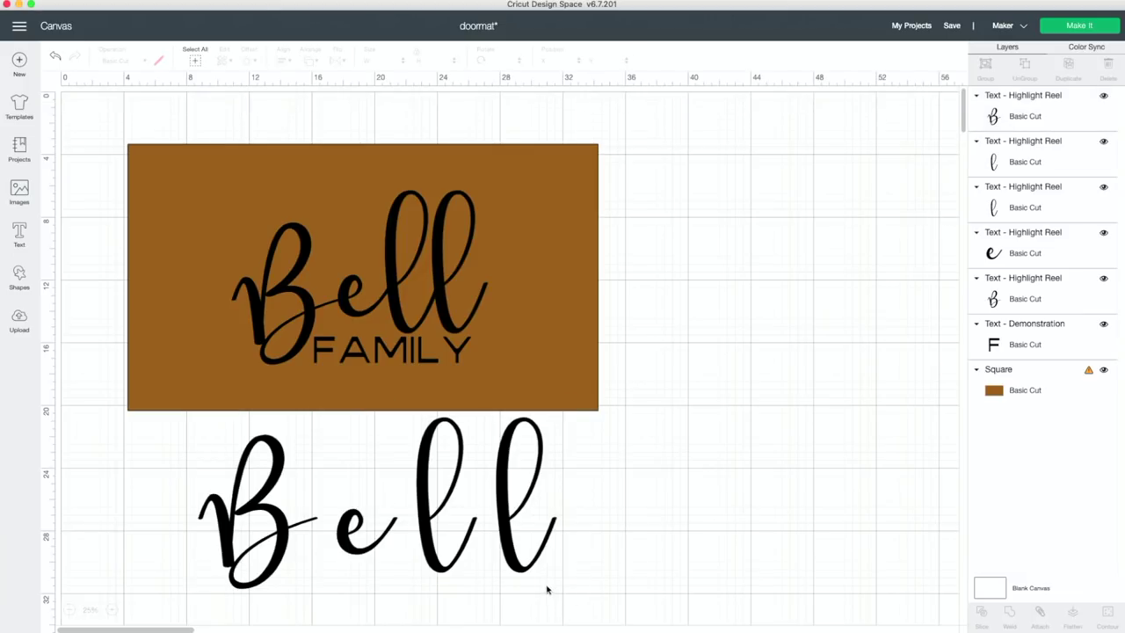
- Reduce the letter space of the new script text to -0.5 so its letters connect
{"action": "left_click", "coordinate": [507, 558]}
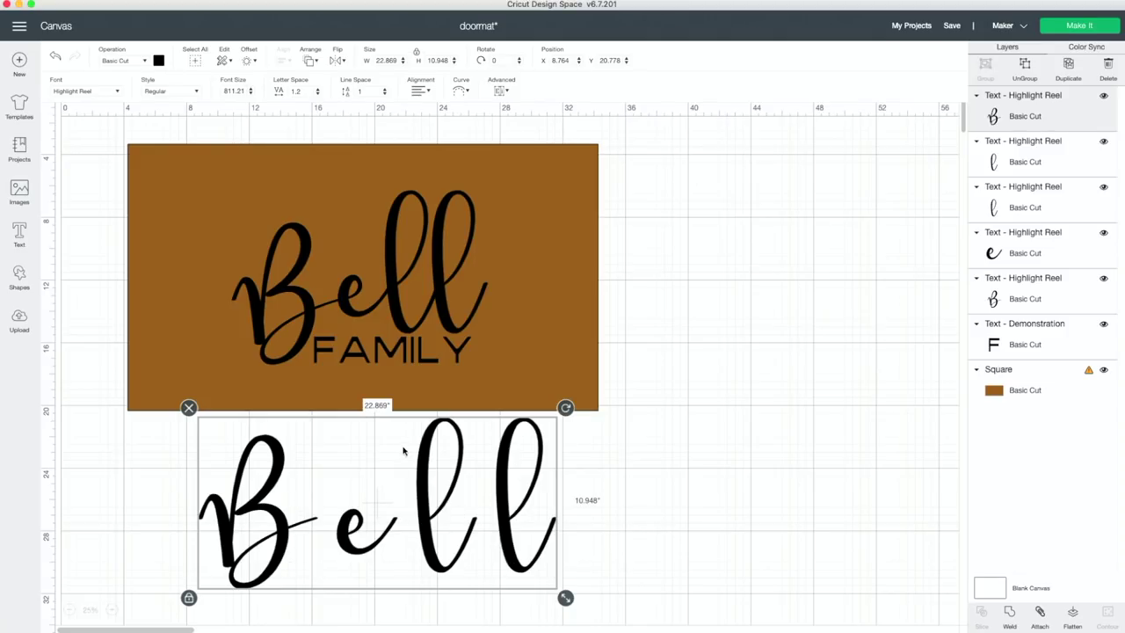
{"action": "left_click", "coordinate": [319, 94]}
{"action": "left_click", "coordinate": [318, 94]}
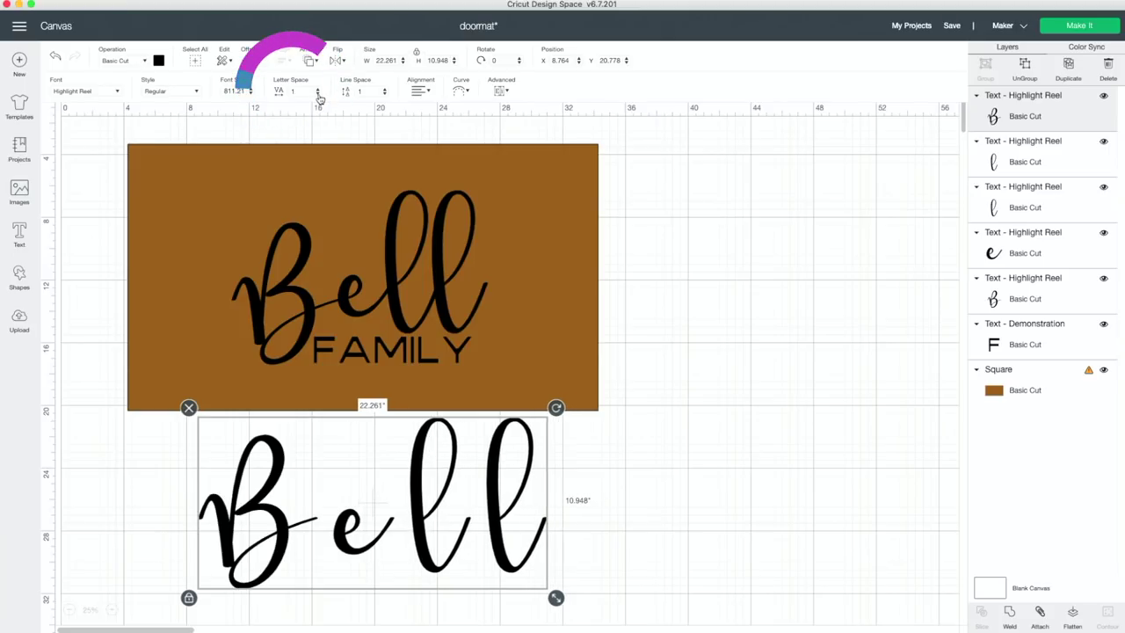
{"action": "left_click", "coordinate": [318, 94]}
{"action": "left_click", "coordinate": [318, 95]}
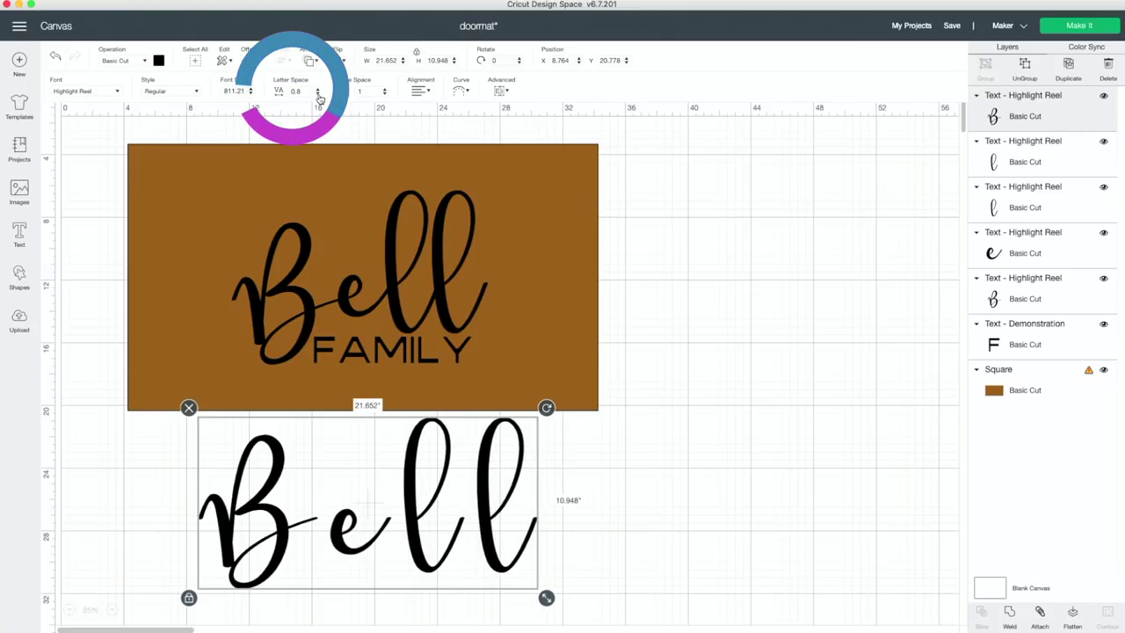
{"action": "left_click", "coordinate": [318, 94]}
{"action": "left_click", "coordinate": [318, 94]}
{"action": "left_click", "coordinate": [318, 94]}
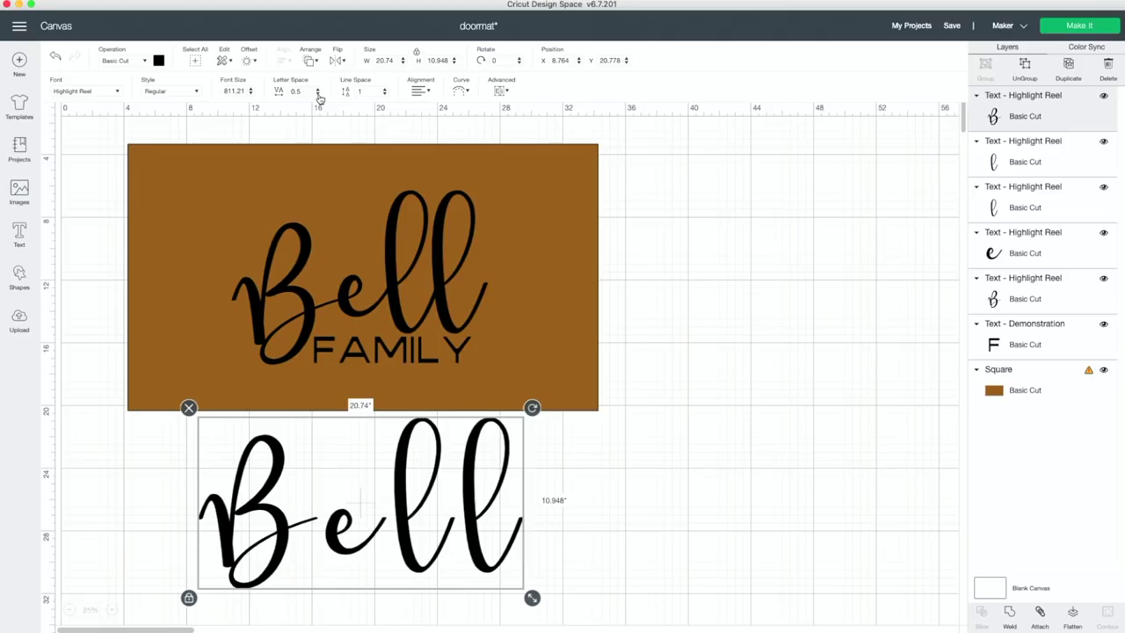
{"action": "left_click", "coordinate": [318, 94]}
{"action": "left_click", "coordinate": [318, 94]}
{"action": "left_click", "coordinate": [318, 94]}
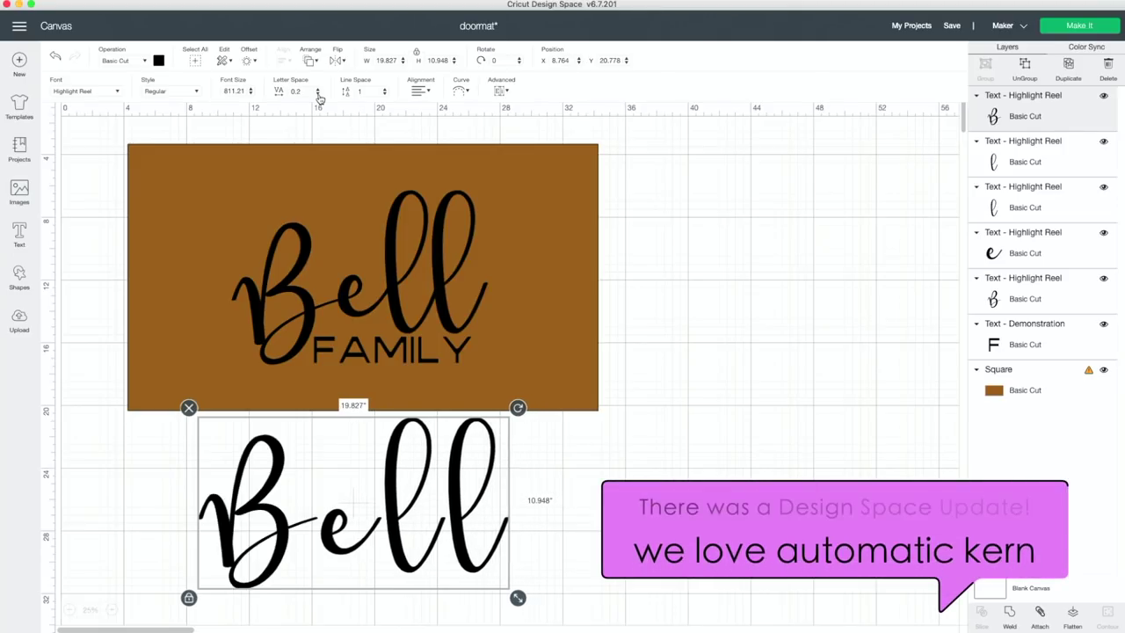
{"action": "left_click", "coordinate": [318, 94]}
{"action": "left_click", "coordinate": [318, 94]}
{"action": "left_click", "coordinate": [318, 94]}
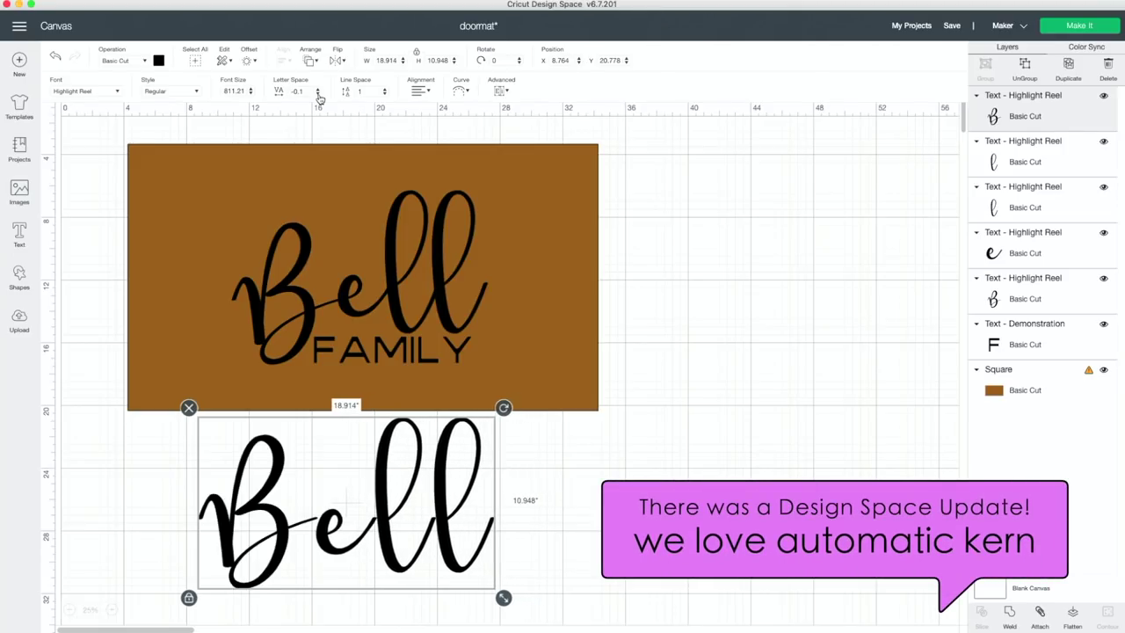
{"action": "left_click", "coordinate": [318, 94]}
{"action": "left_click", "coordinate": [318, 94]}
{"action": "left_click", "coordinate": [318, 94]}
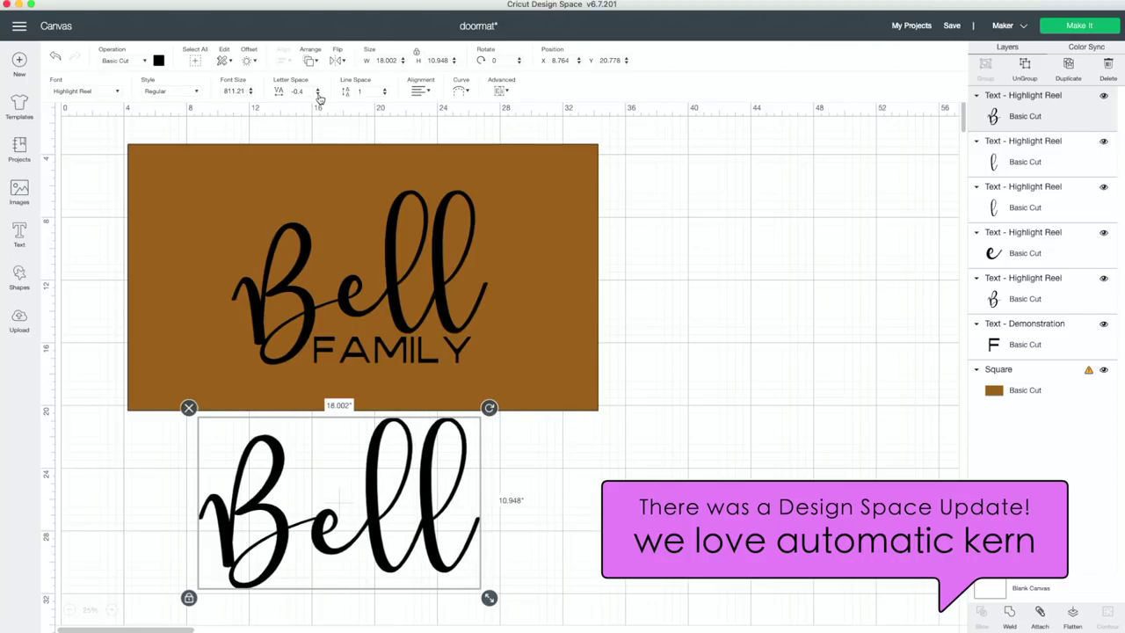
{"action": "left_click", "coordinate": [318, 94]}
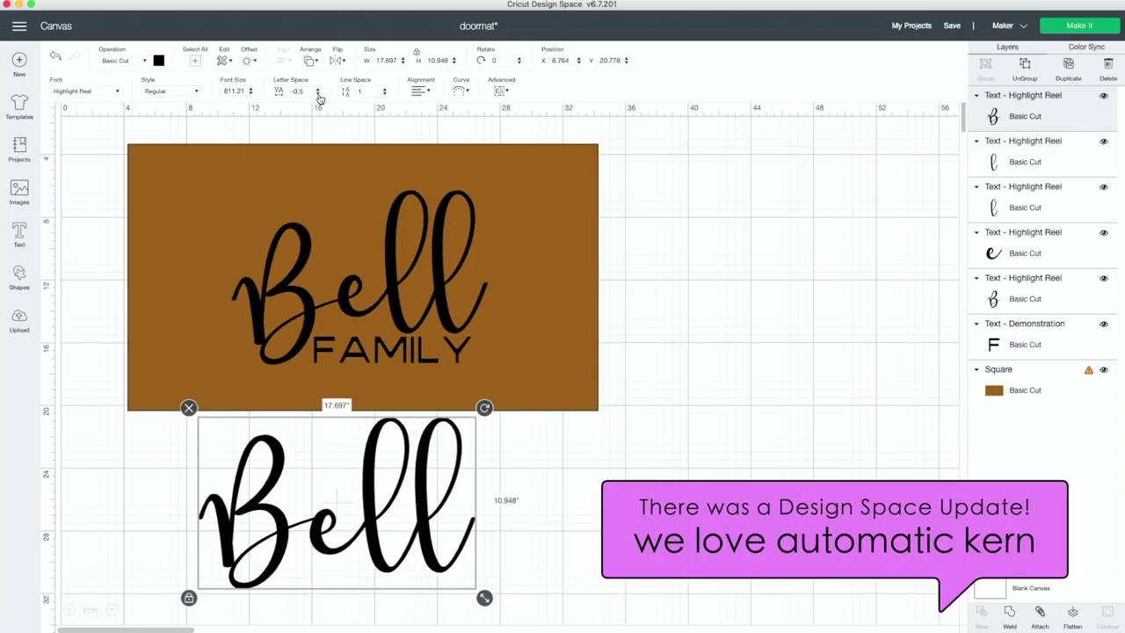
- Move the new script text beside the brown rectangle and ungroup it into separate letters
{"action": "left_click", "coordinate": [367, 525]}
{"action": "left_click_drag", "start_coordinate": [368, 525], "coordinate": [800, 293]}
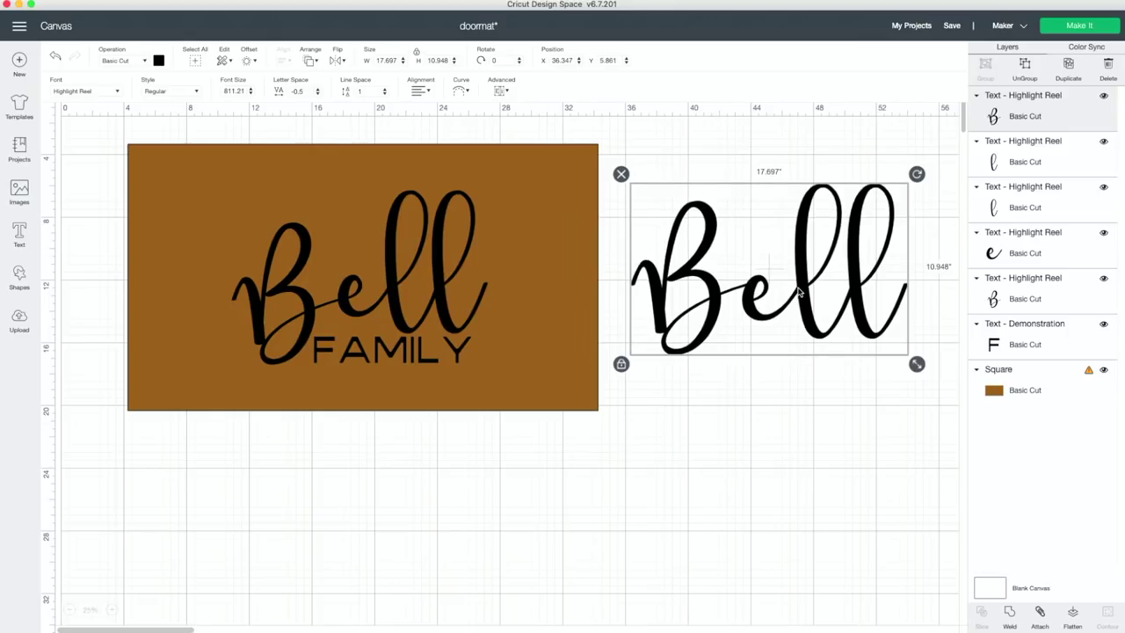
{"action": "left_click", "coordinate": [697, 385]}
{"action": "left_click", "coordinate": [862, 244]}
{"action": "left_click", "coordinate": [1025, 68]}
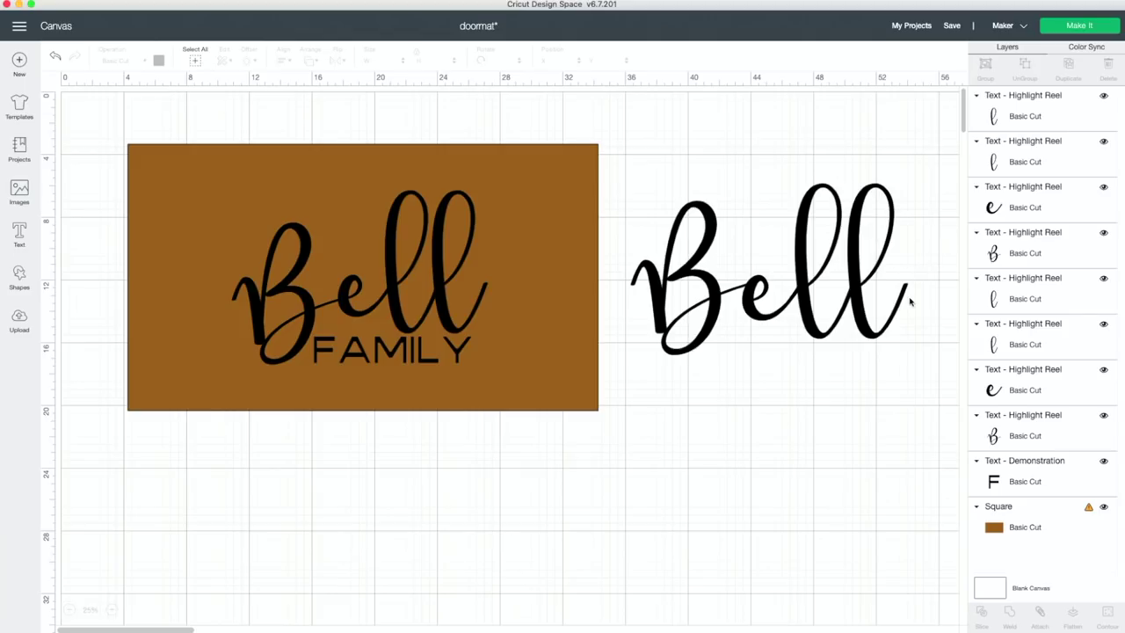
{"action": "left_click_drag", "start_coordinate": [908, 414], "coordinate": [667, 168]}
{"action": "left_click", "coordinate": [667, 167]}
- Weld the four script letters on the brown rectangle into a single shape
{"action": "left_click", "coordinate": [439, 303]}
{"action": "left_click", "coordinate": [393, 305], "text": "shift"}
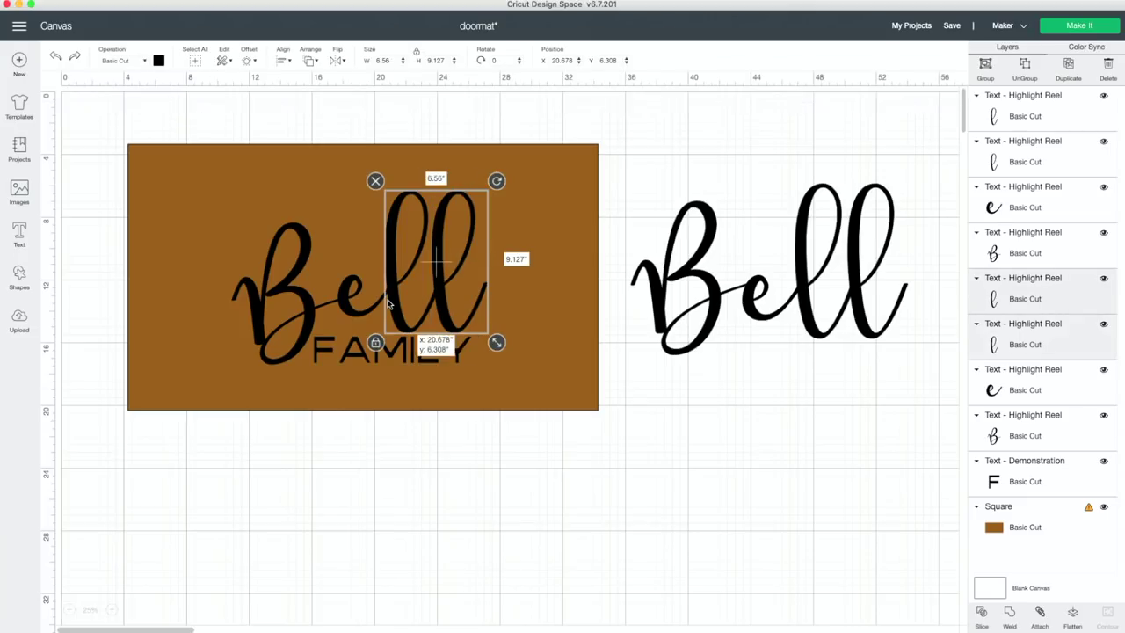
{"action": "left_click", "coordinate": [344, 307], "text": "shift"}
{"action": "left_click", "coordinate": [305, 305], "text": "shift"}
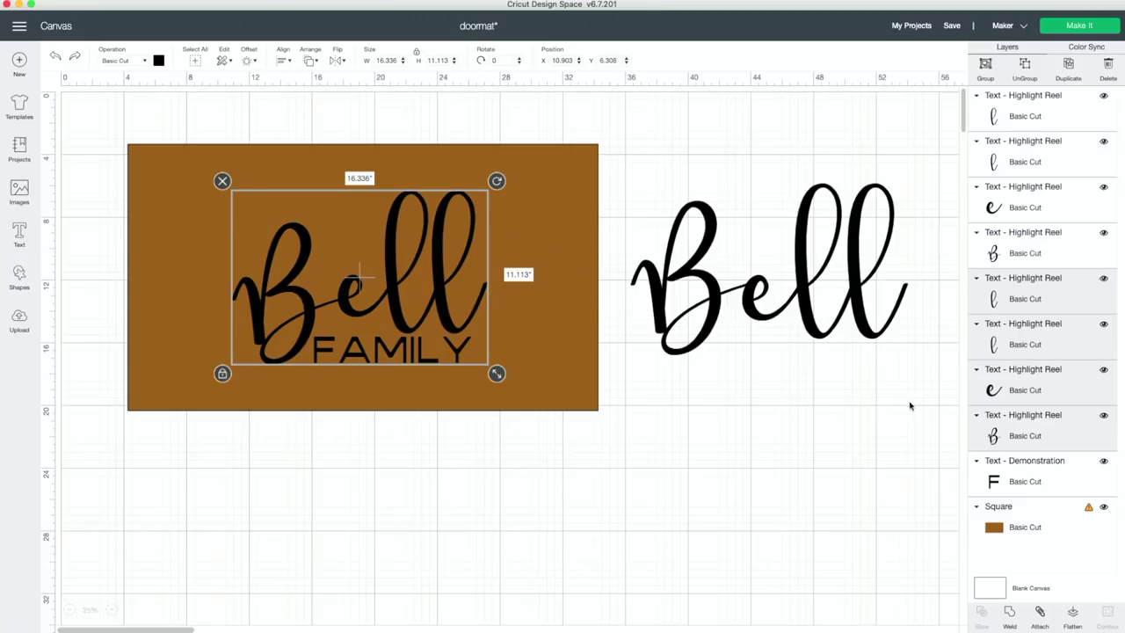
{"action": "left_click", "coordinate": [1010, 618]}
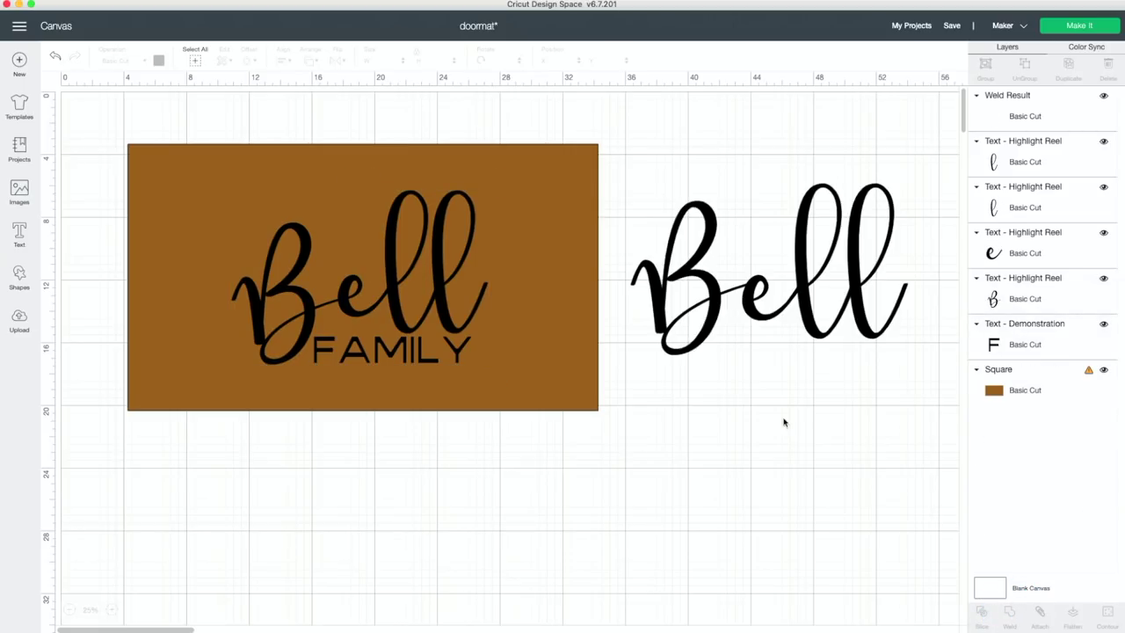
- Delete the four loose script letters beside the brown rectangle
{"action": "left_click_drag", "start_coordinate": [686, 399], "coordinate": [919, 190]}
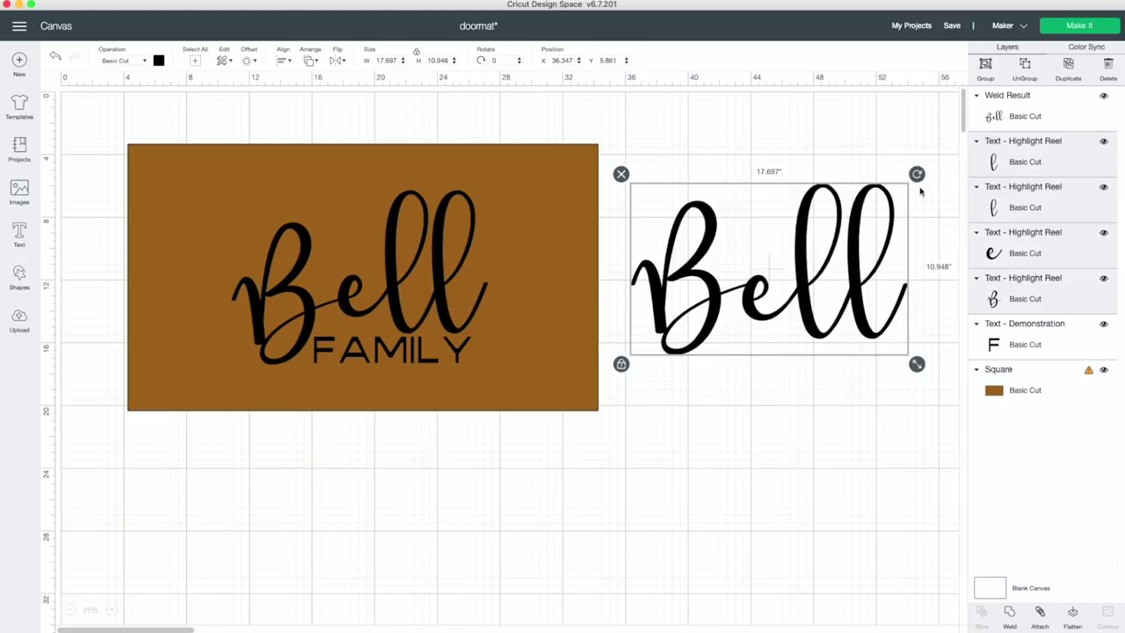
{"action": "left_click", "coordinate": [920, 190]}
{"action": "key", "text": "Delete"}
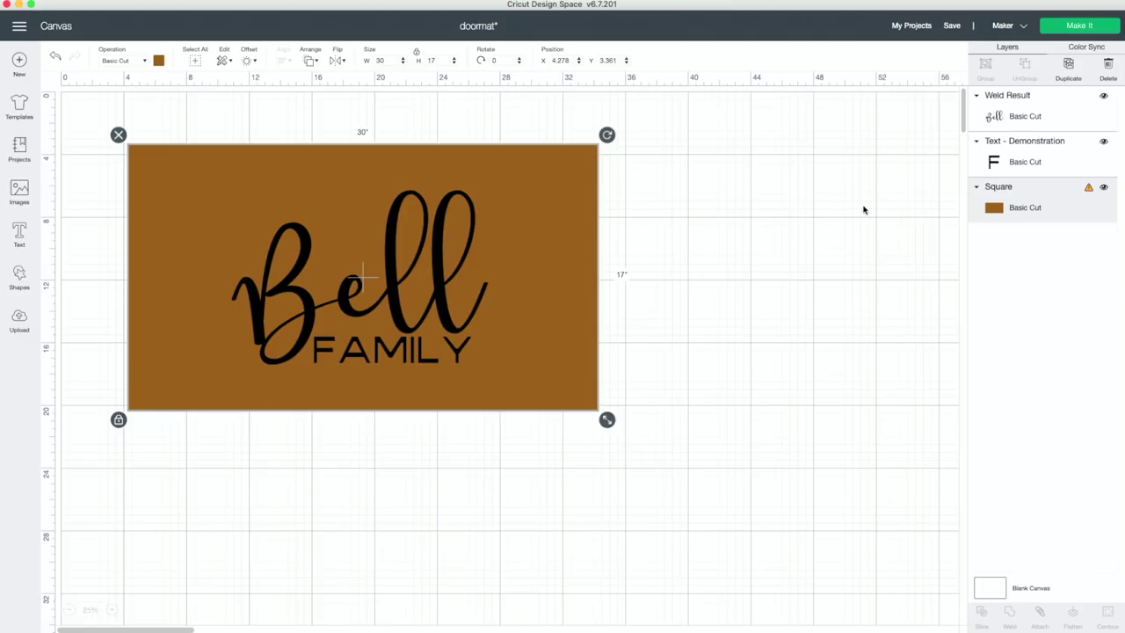
- Hide the brown square layer and attach the welded script name to the FAMILY text
{"action": "left_click", "coordinate": [1103, 188]}
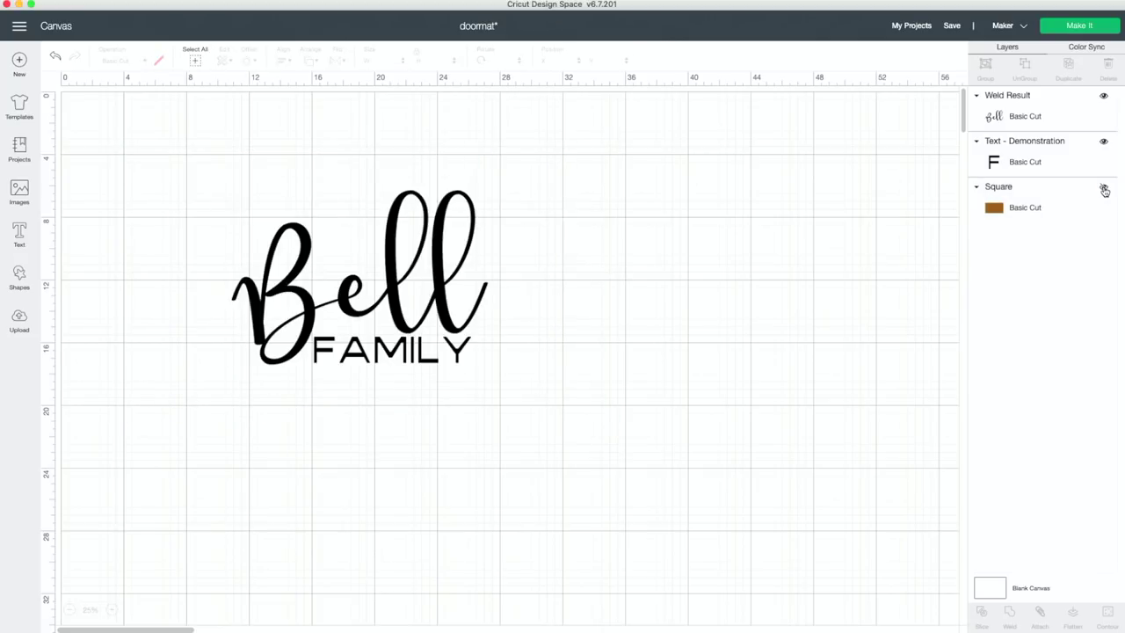
{"action": "key", "text": "super+a"}
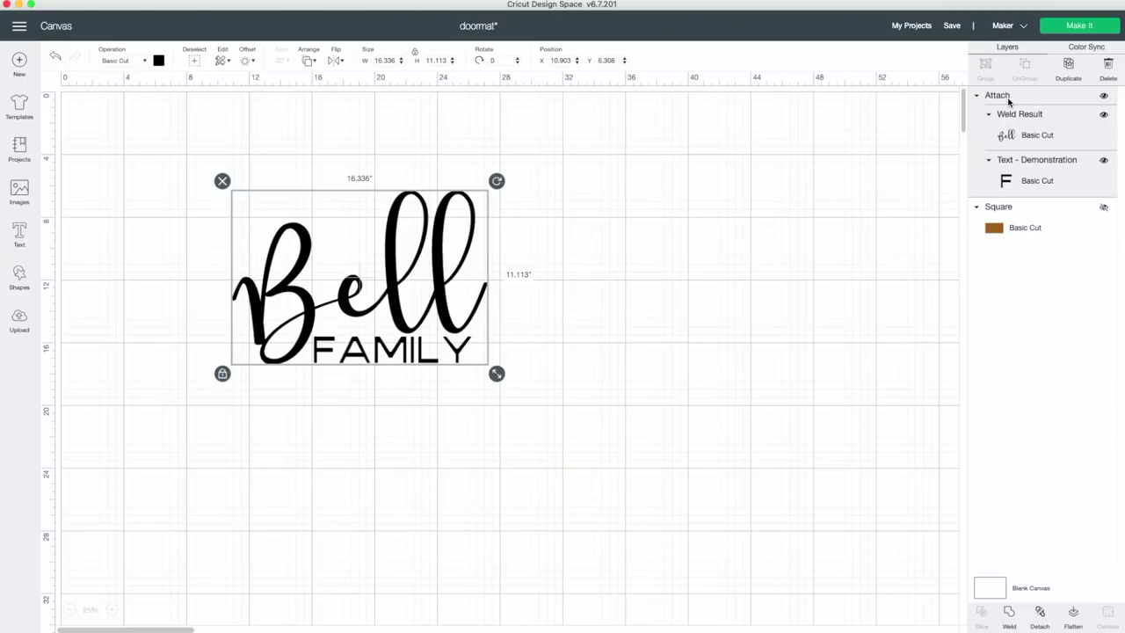
- Move the attached design closer to the middle of the canvas and send the project to the cut preview
{"action": "left_click", "coordinate": [589, 253]}
{"action": "left_click_drag", "start_coordinate": [380, 256], "coordinate": [489, 301]}
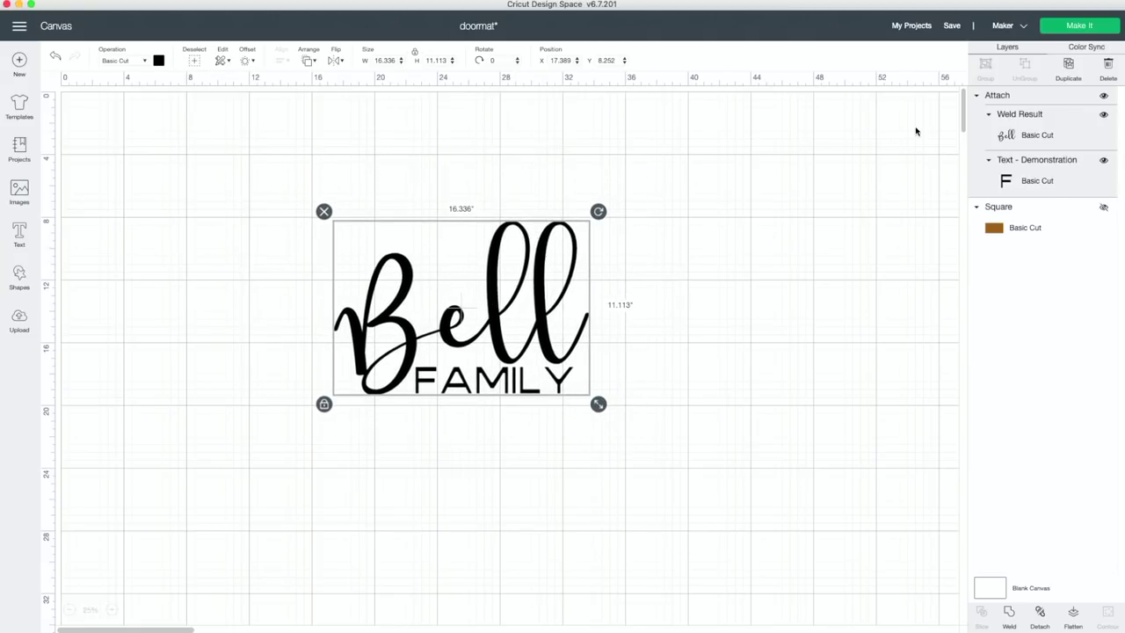
{"action": "left_click", "coordinate": [1076, 29]}
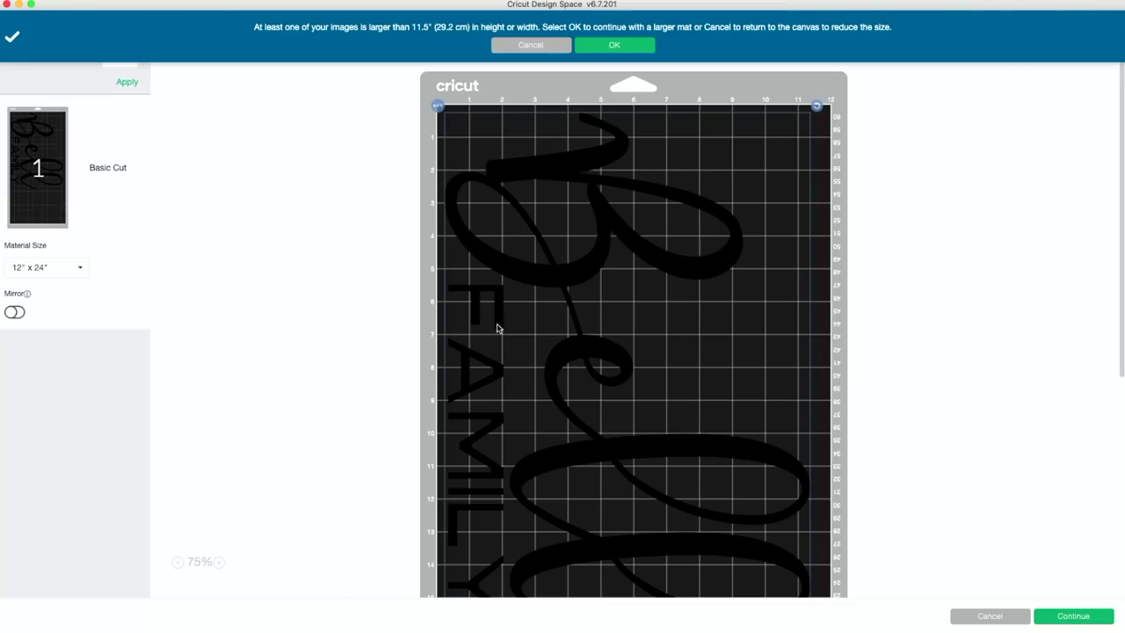
- Reposition the design about 3 inches below the top edge of the 12 x 24-inch mat and continue to material selection
{"action": "left_click", "coordinate": [177, 562]}
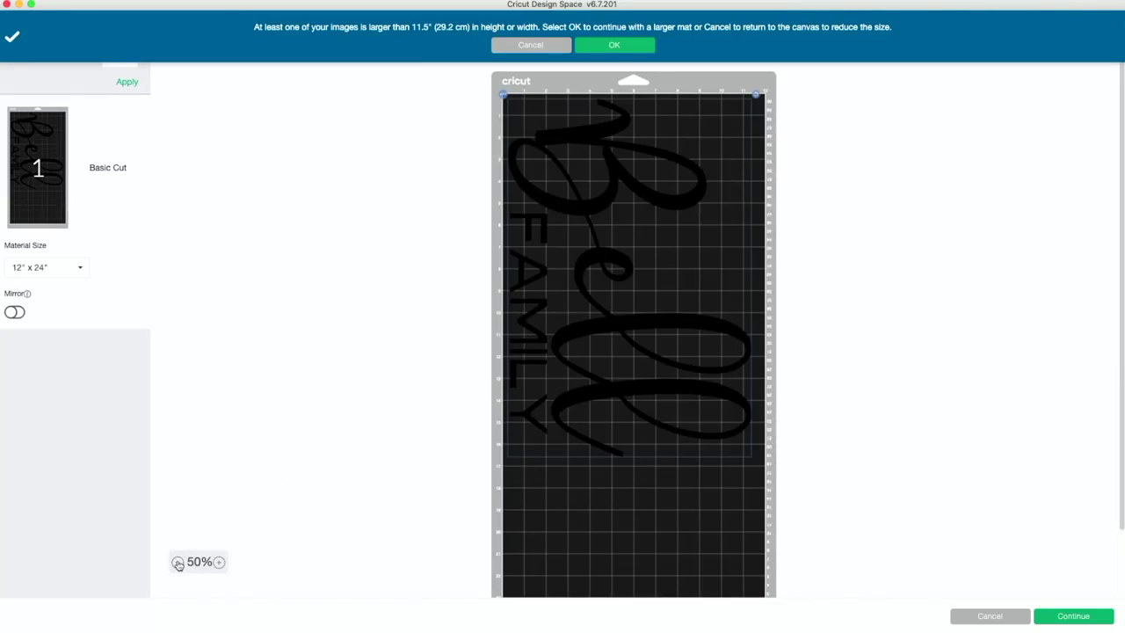
{"action": "left_click", "coordinate": [177, 562]}
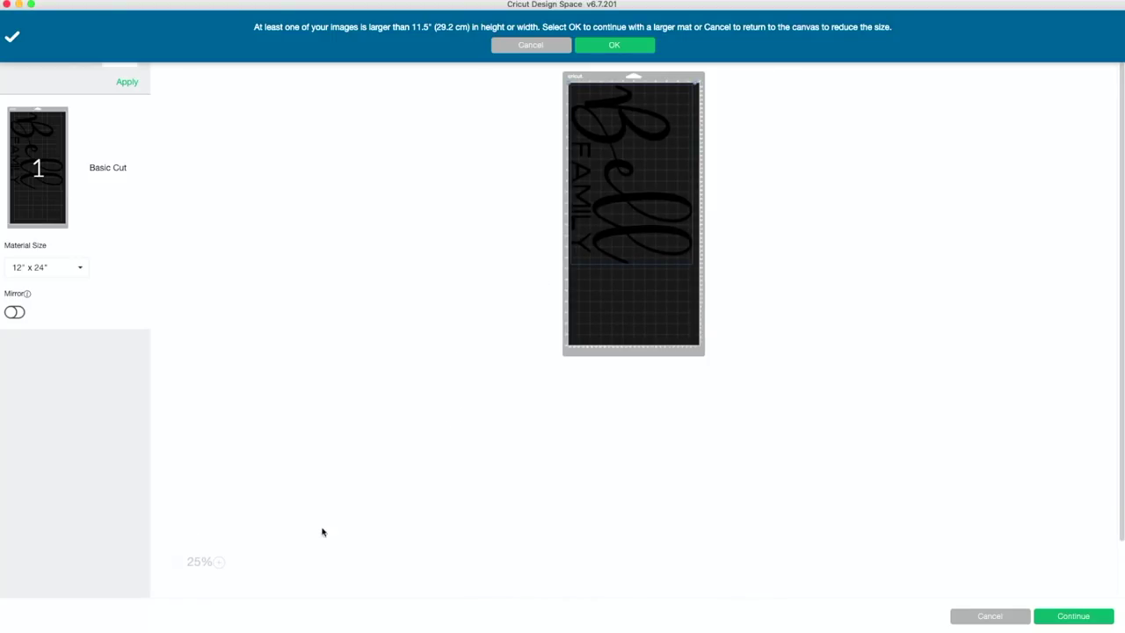
{"action": "left_click", "coordinate": [218, 562]}
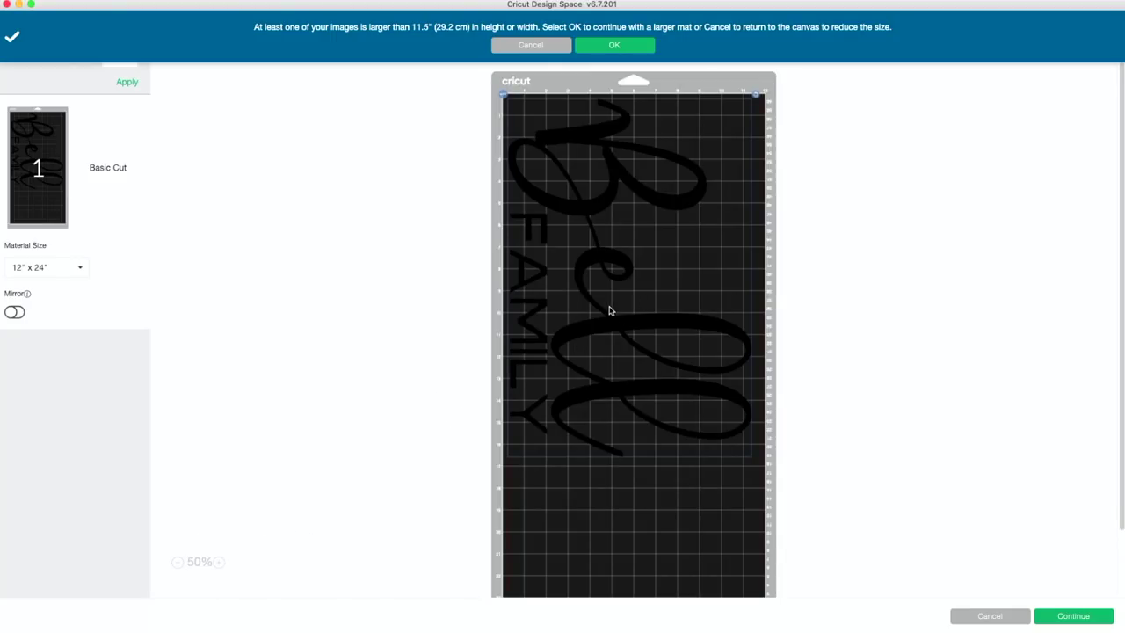
{"action": "left_click_drag", "start_coordinate": [607, 311], "coordinate": [610, 447]}
{"action": "scroll", "coordinate": [477, 446], "scroll_direction": "down", "scroll_amount": 2}
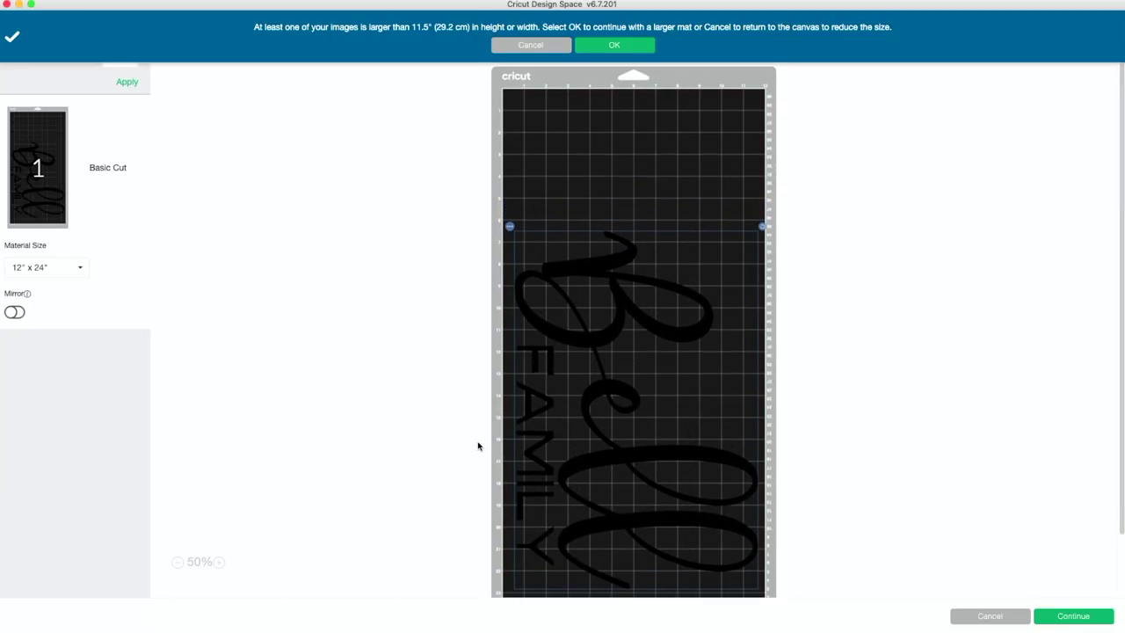
{"action": "scroll", "coordinate": [477, 445], "scroll_direction": "down", "scroll_amount": 2}
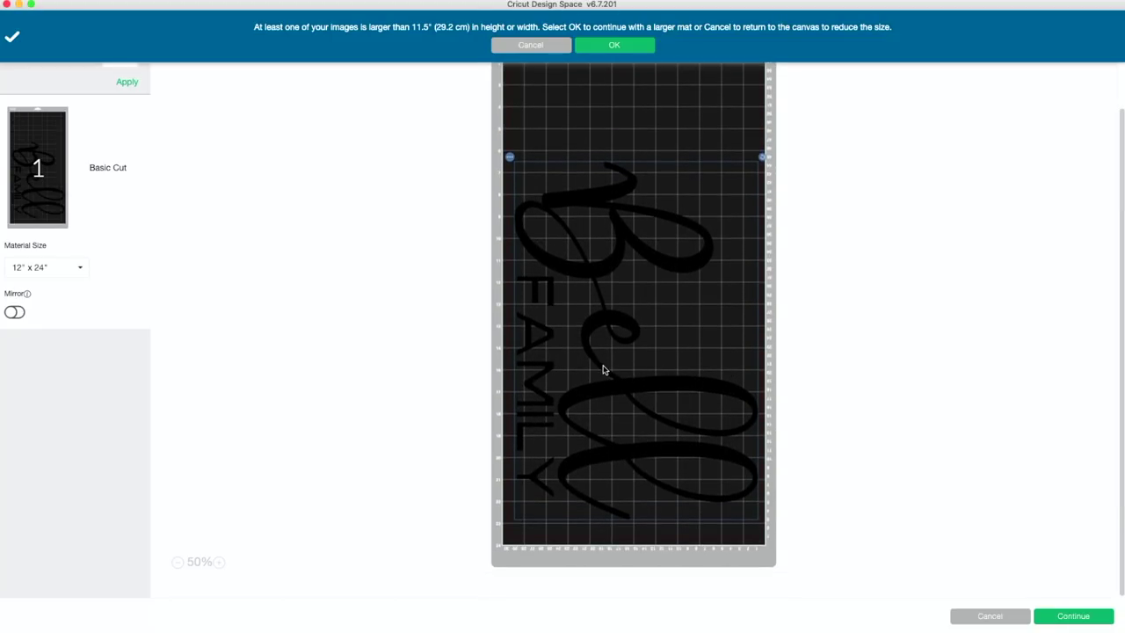
{"action": "left_click_drag", "start_coordinate": [603, 369], "coordinate": [610, 264]}
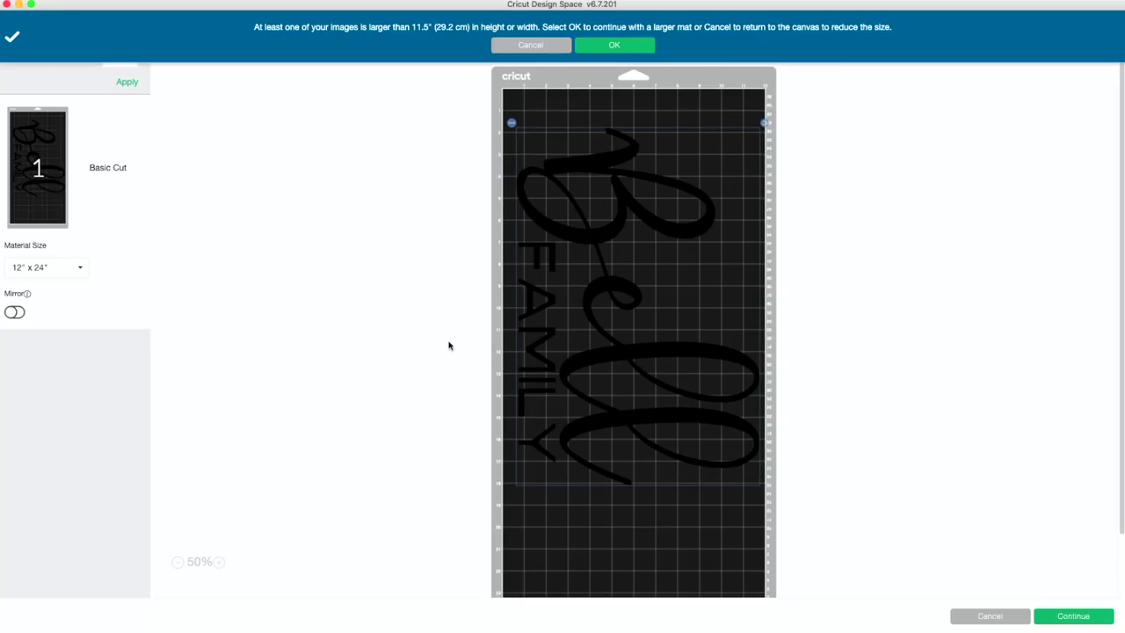
{"action": "left_click_drag", "start_coordinate": [626, 352], "coordinate": [620, 387]}
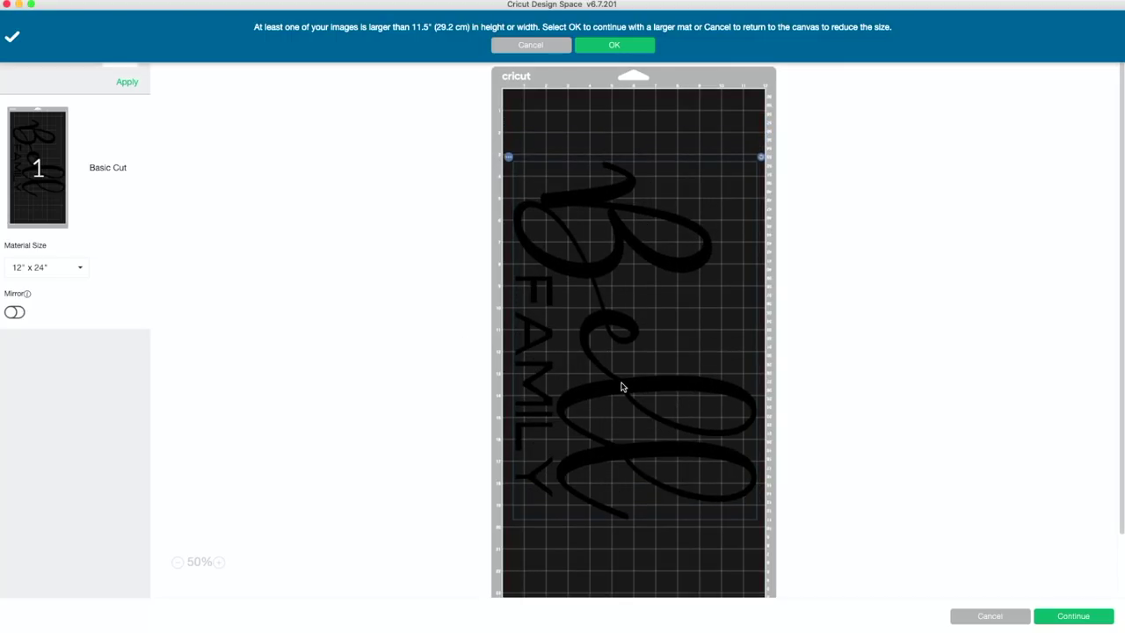
{"action": "scroll", "coordinate": [384, 392], "scroll_direction": "down", "scroll_amount": 2}
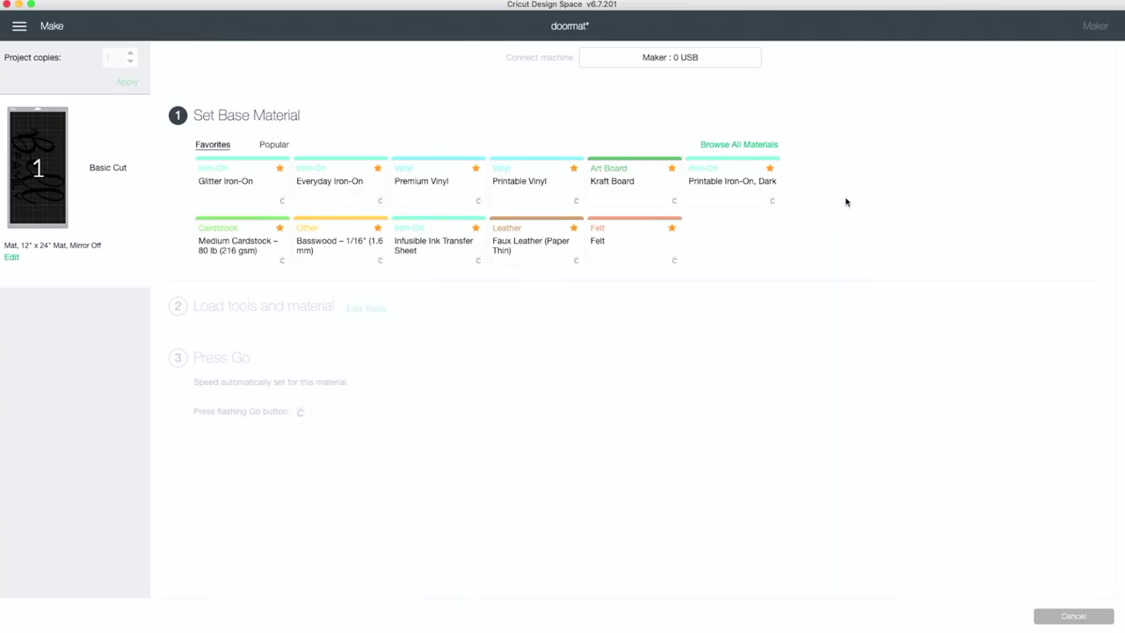
- Search all materials for "freezer" and set the base material to Freezer Paper
{"action": "left_click", "coordinate": [756, 146]}
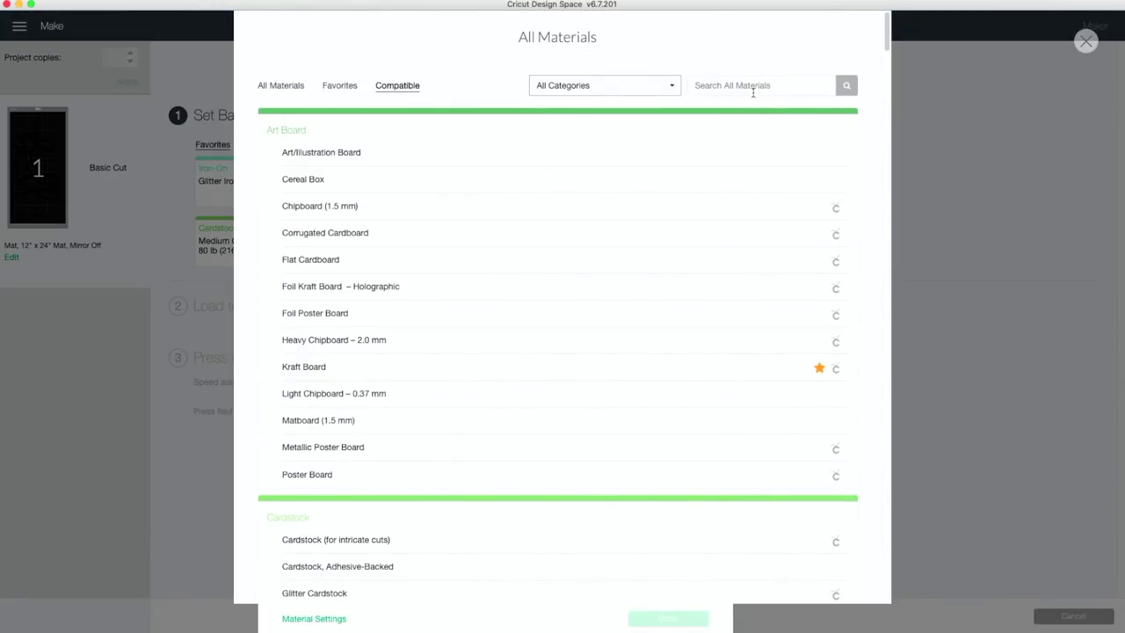
{"action": "left_click", "coordinate": [752, 87]}
{"action": "type", "text": "freez"}
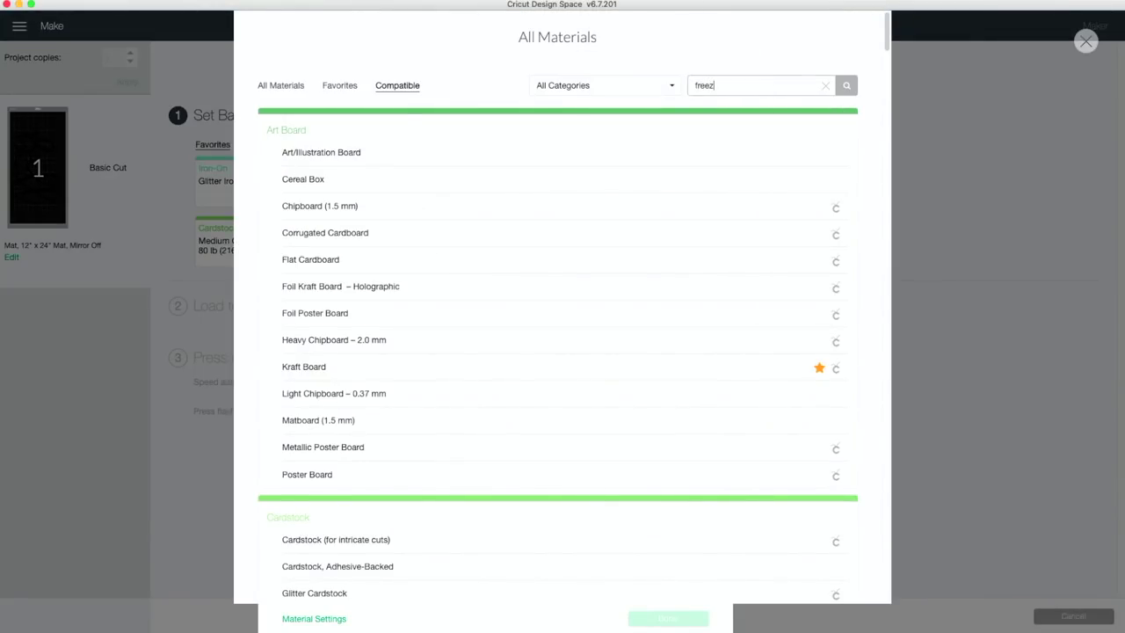
{"action": "type", "text": "er"}
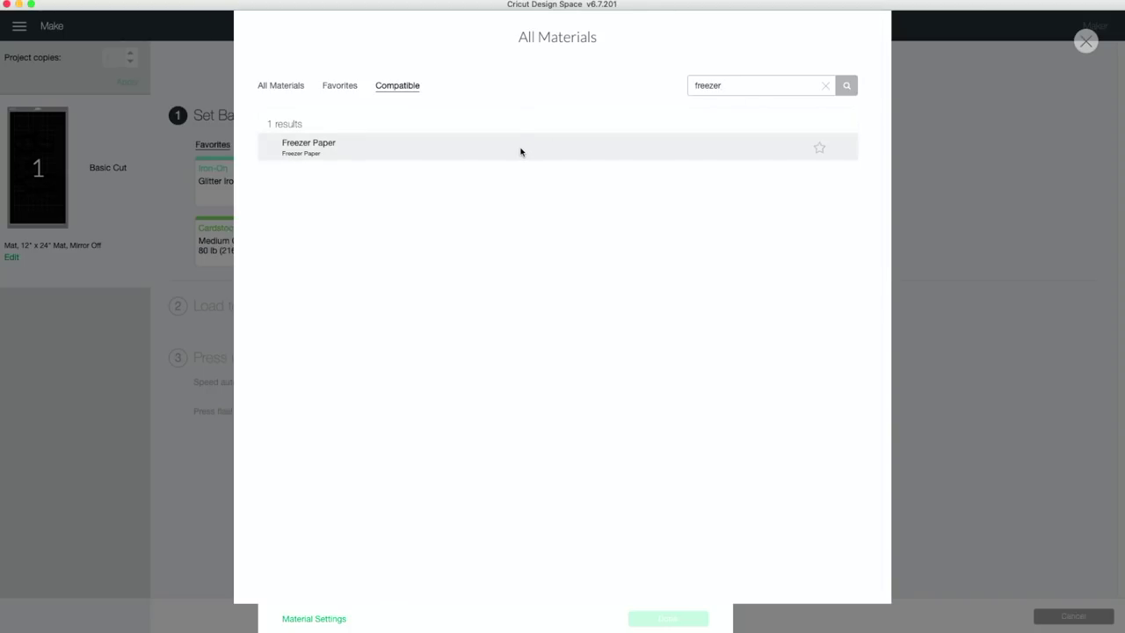
{"action": "left_click", "coordinate": [482, 151]}
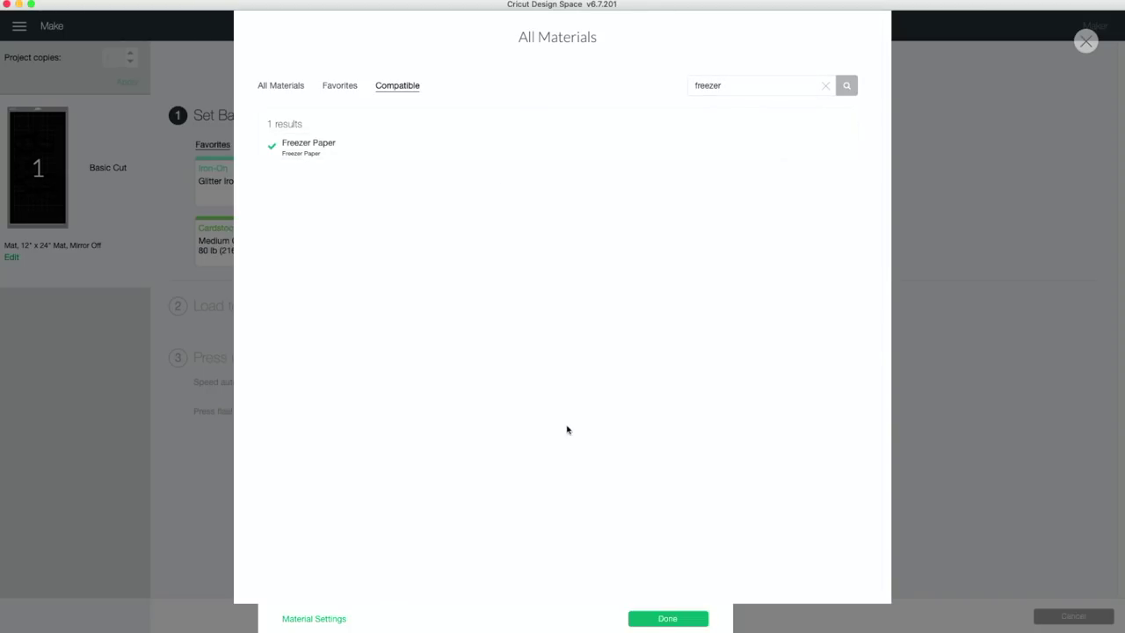
{"action": "left_click", "coordinate": [668, 618]}
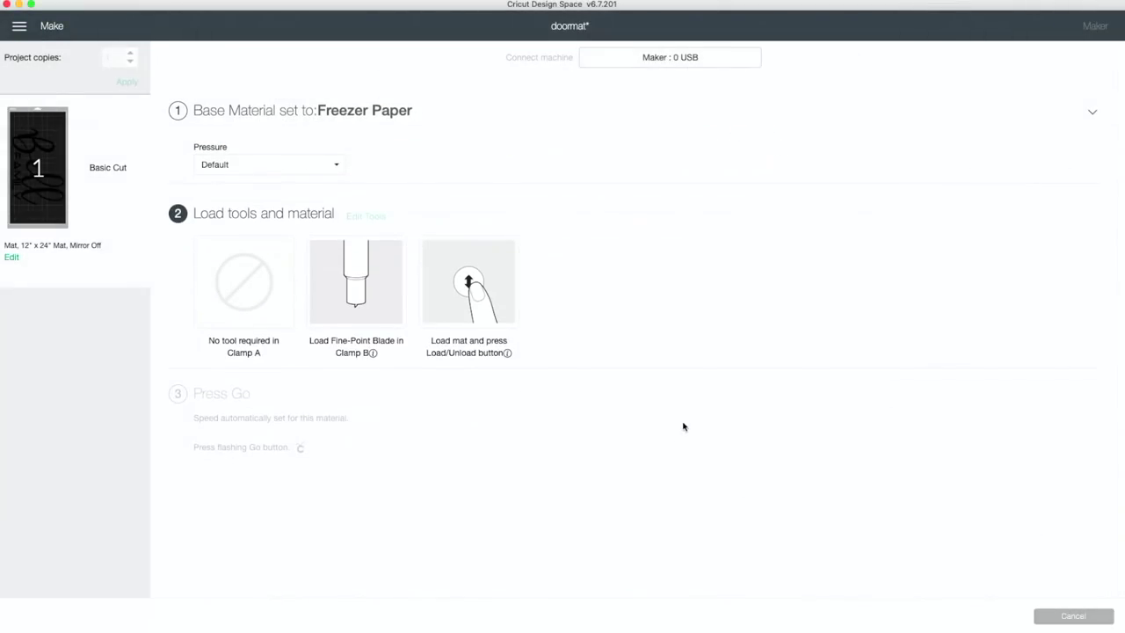